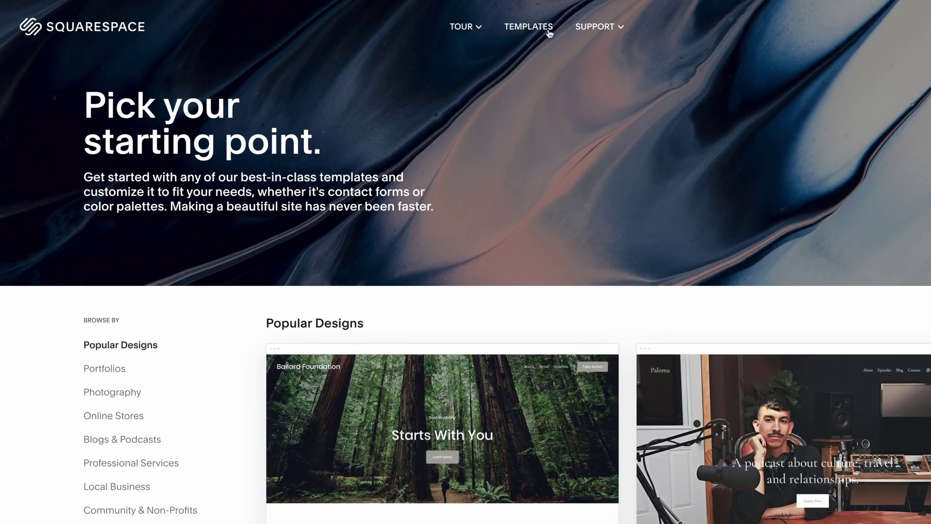
Step: Browse the Squarespace templates and Keanu Reeves customer story, then centre the Qualified Tutor logo
scroll(577, 108, "down", 8)
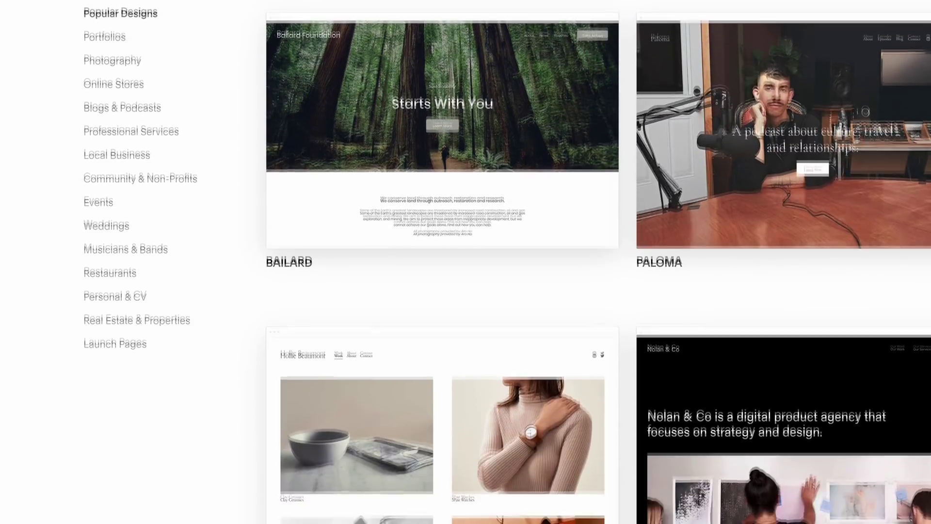
scroll(507, 262, "down", 5)
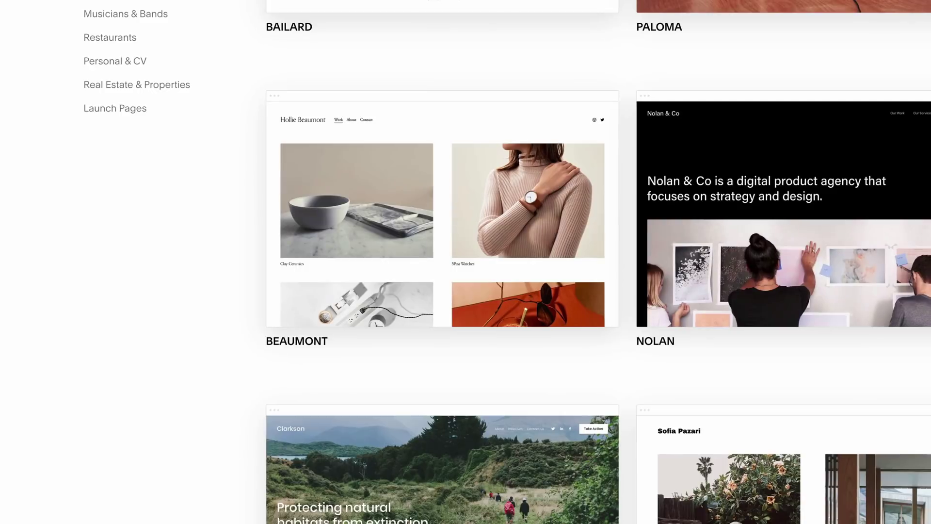
scroll(507, 262, "down", 20)
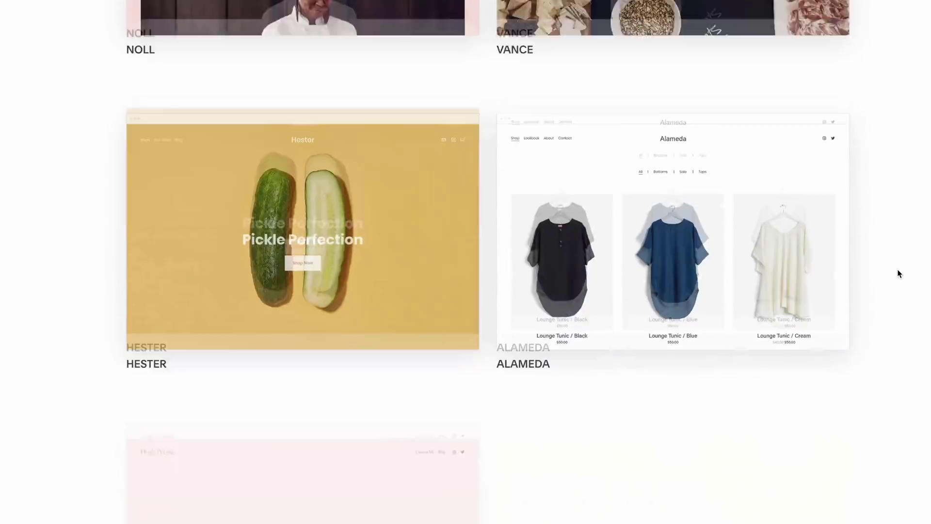
scroll(897, 272, "down", 5)
scroll(897, 273, "down", 12)
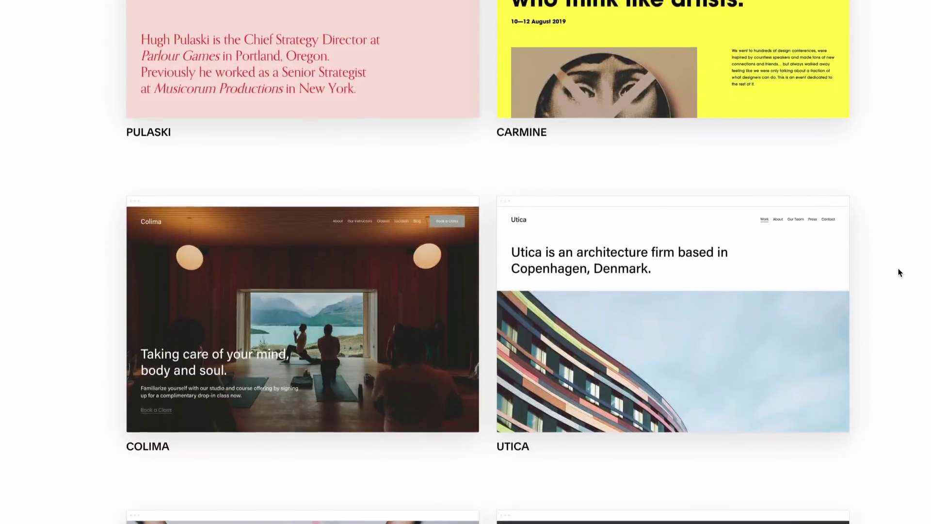
scroll(898, 273, "down", 8)
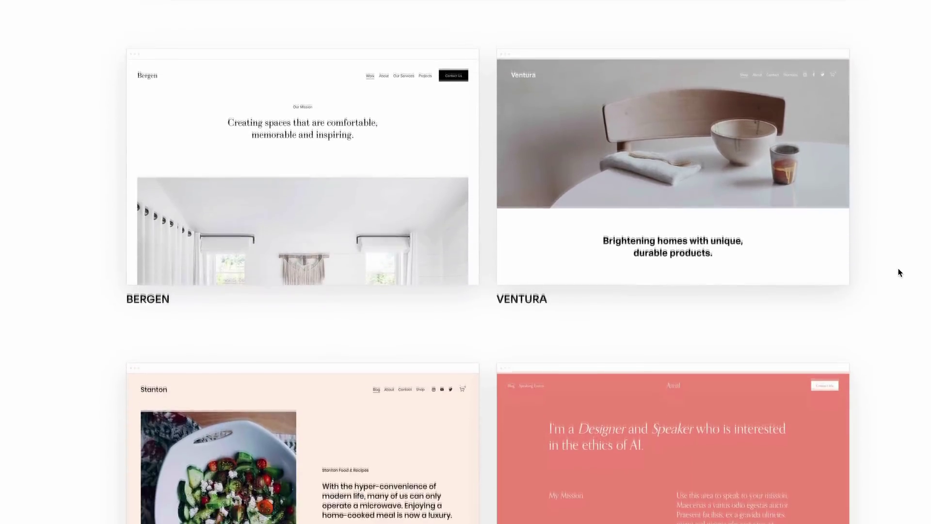
scroll(897, 272, "down", 7)
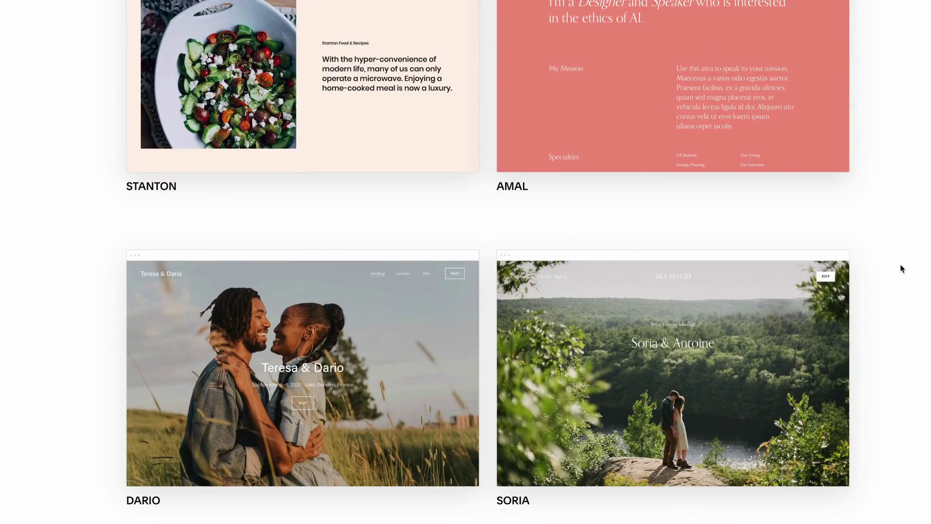
scroll(900, 266, "down", 4)
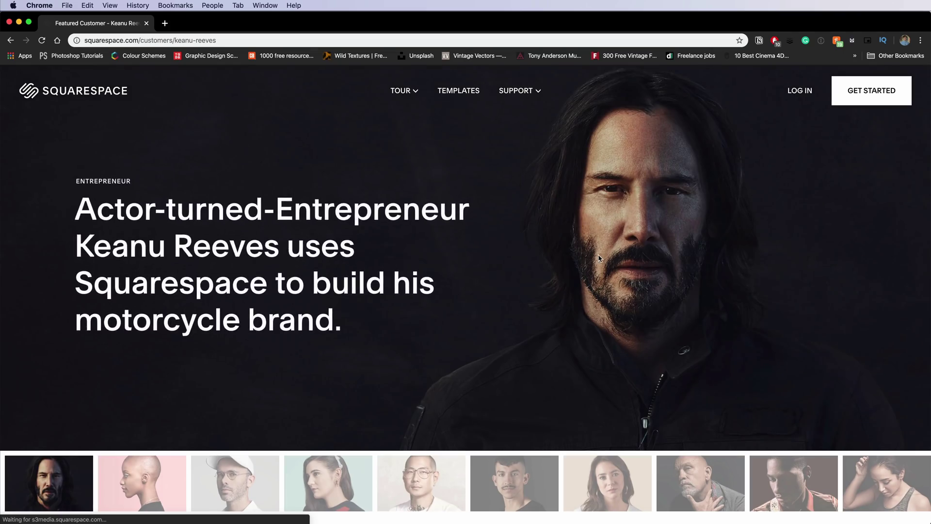
scroll(599, 258, "down", 15)
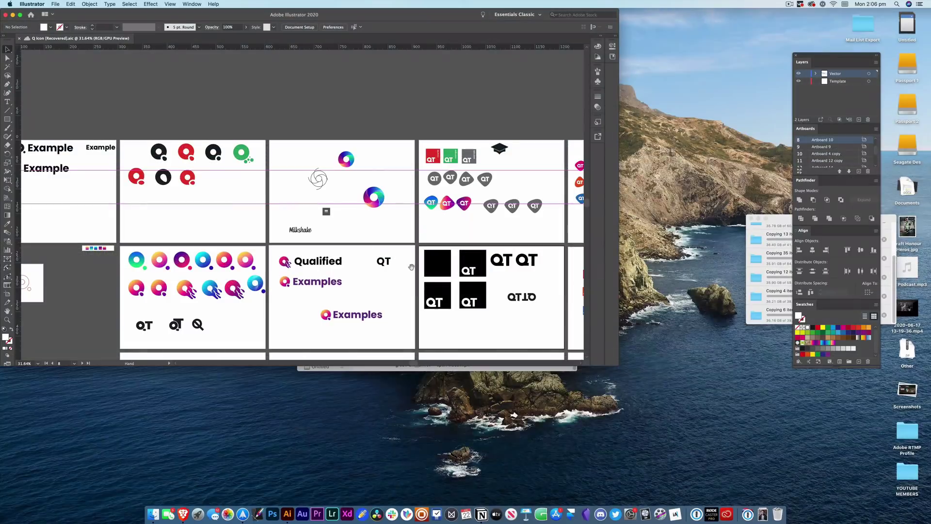
left_click_drag(409, 263, 322, 181)
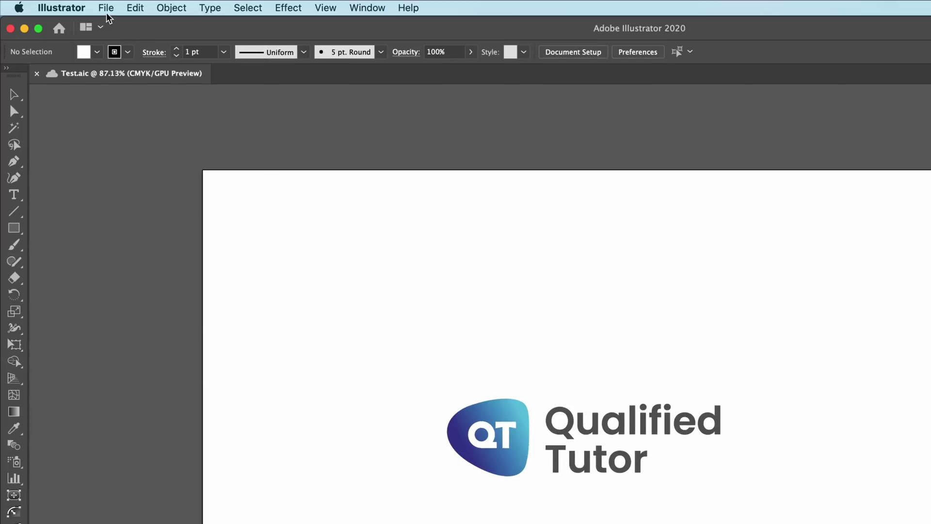
Step: Save the logo to Cloud Documents as 'New version' in the Client Work folder
left_click(106, 8)
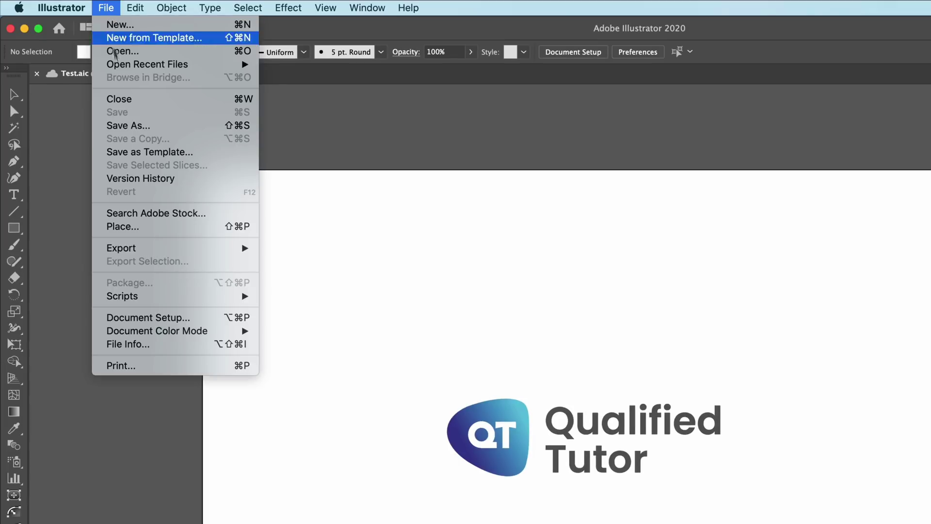
left_click(141, 125)
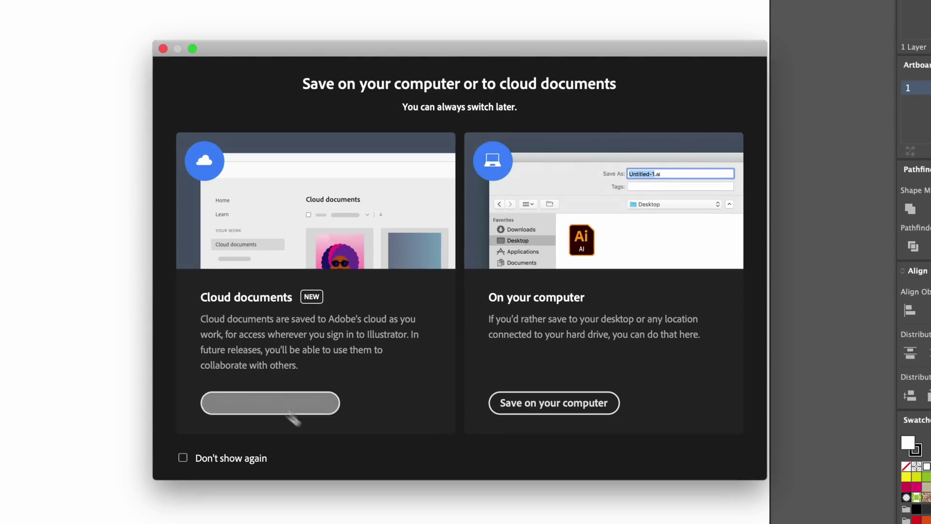
left_click(308, 392)
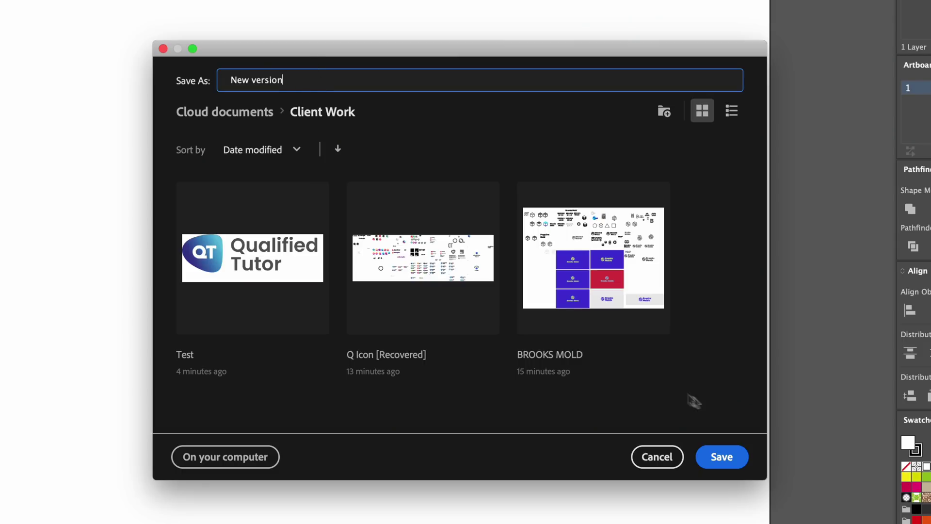
left_click(741, 455)
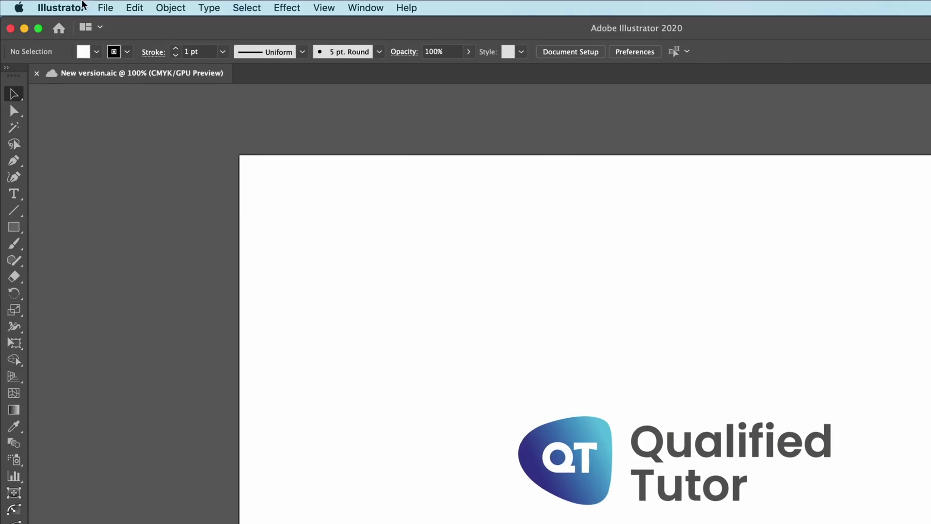
left_click(64, 5)
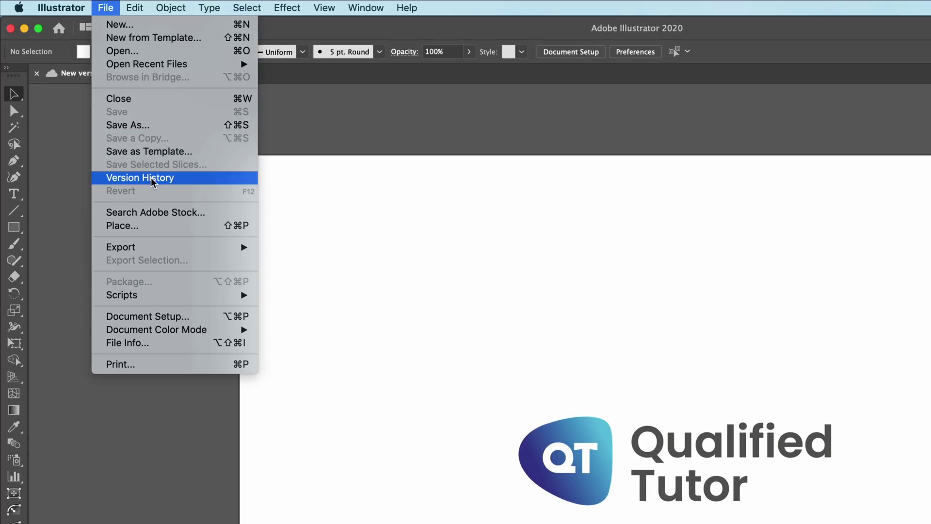
Step: Check the document's version history in Client Work, then return to the Home screen
left_click(160, 177)
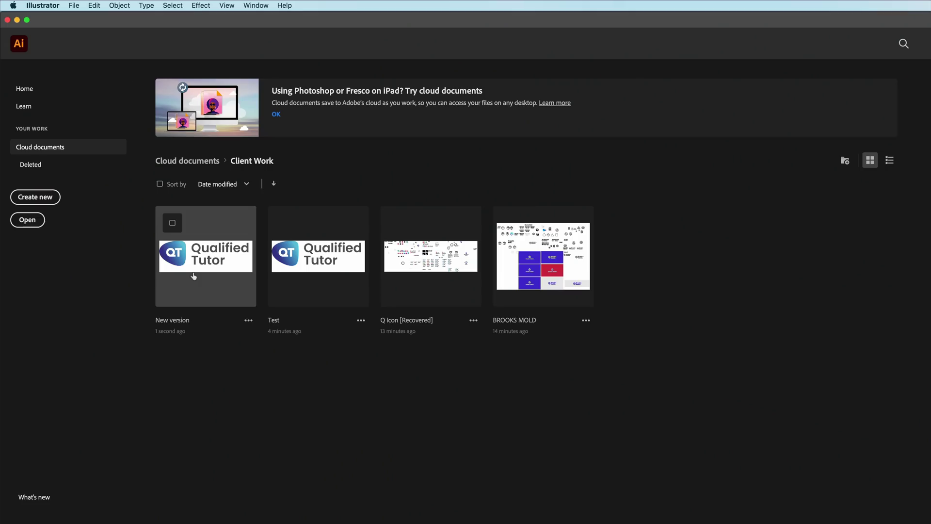
left_click(28, 91)
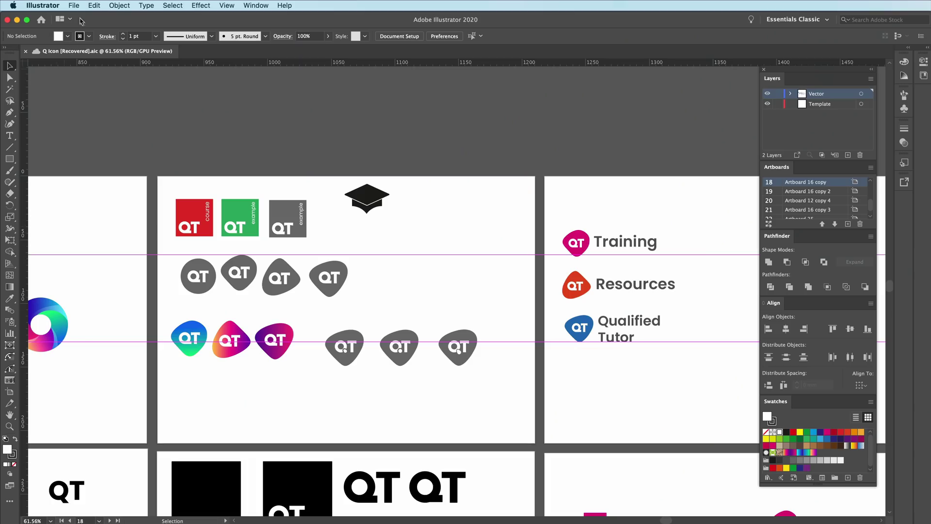
left_click(72, 6)
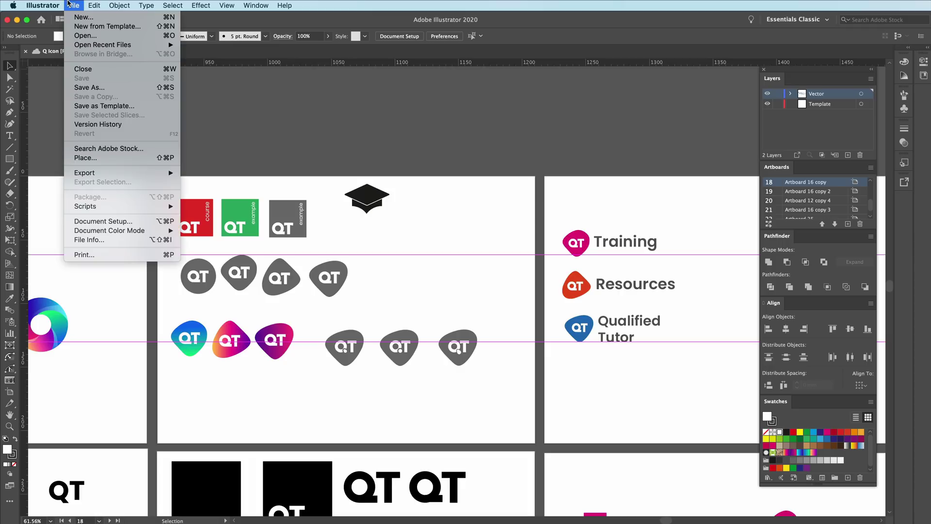
left_click(107, 128)
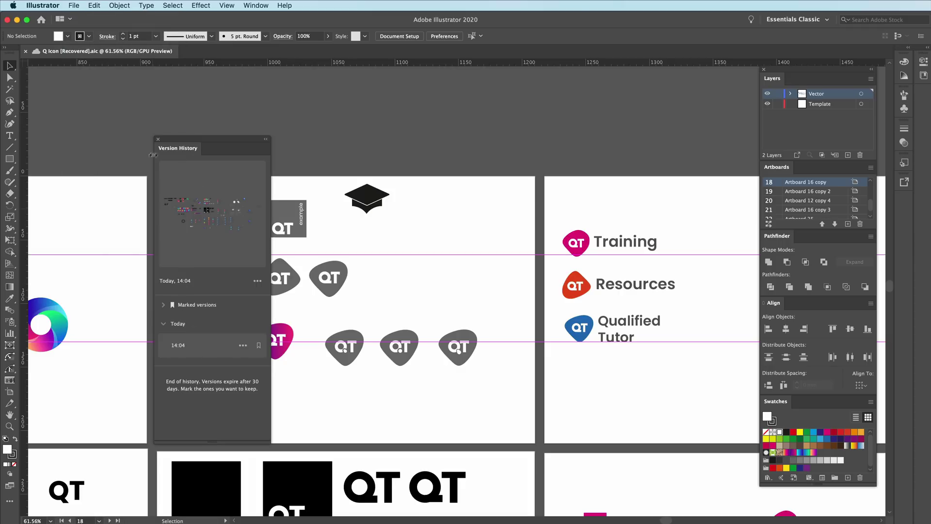
left_click(158, 139)
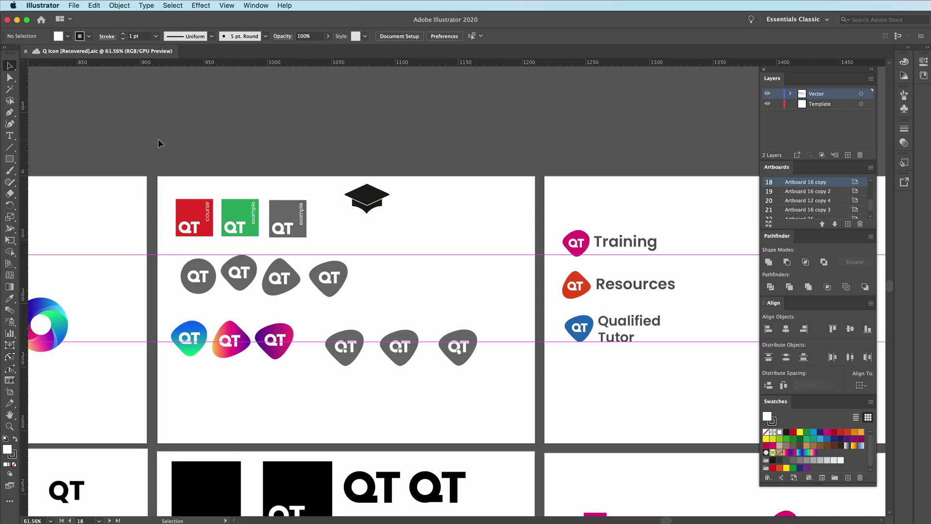
left_click_drag(406, 297, 214, 268)
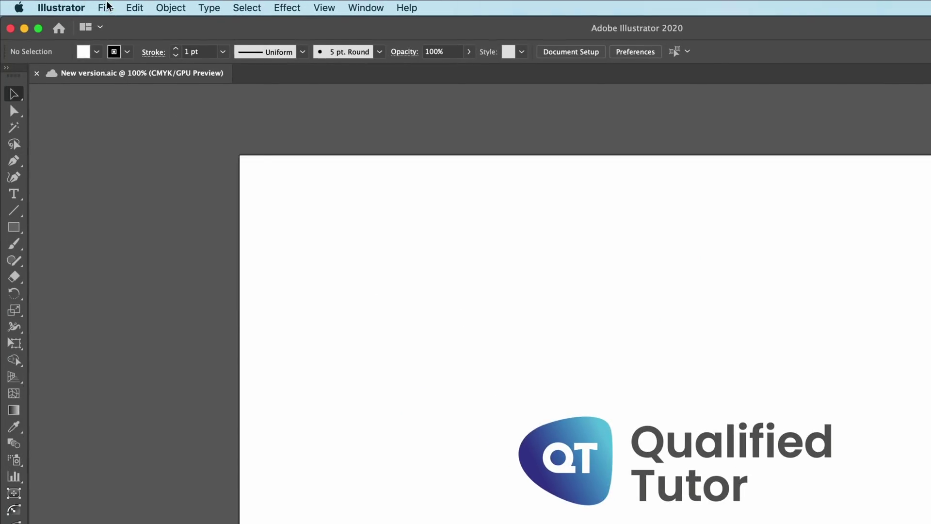
Step: View the version history of the New version cloud document
left_click(106, 8)
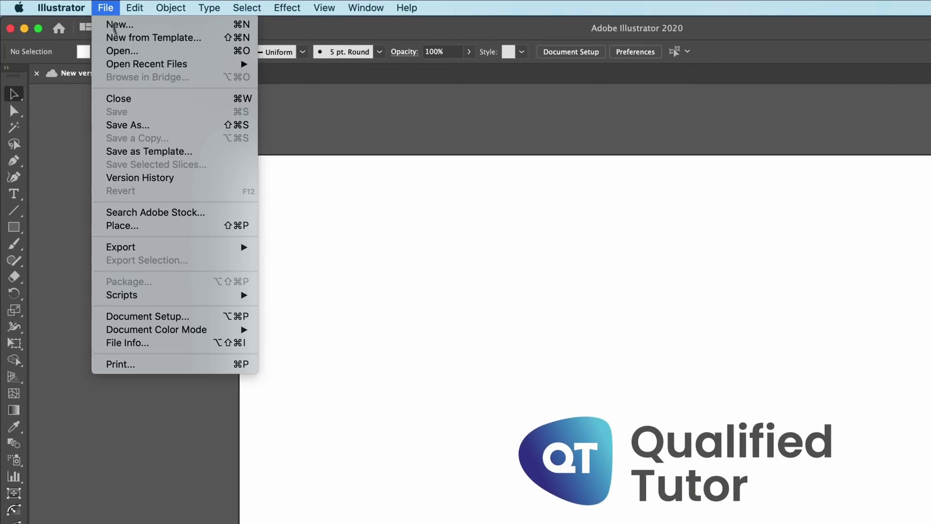
left_click(140, 177)
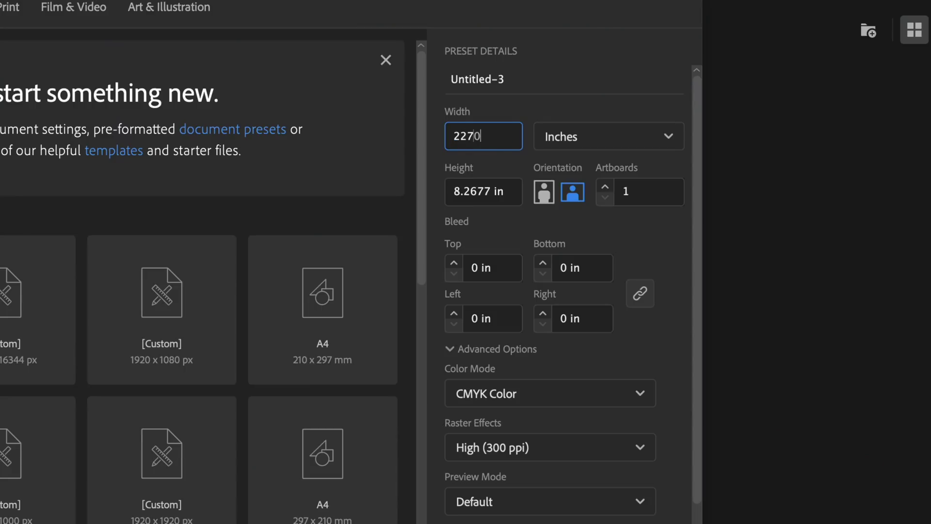
Step: Finish the huge document's dimensions with a height of 2 and deselect the black circle
left_click(490, 194)
type("2")
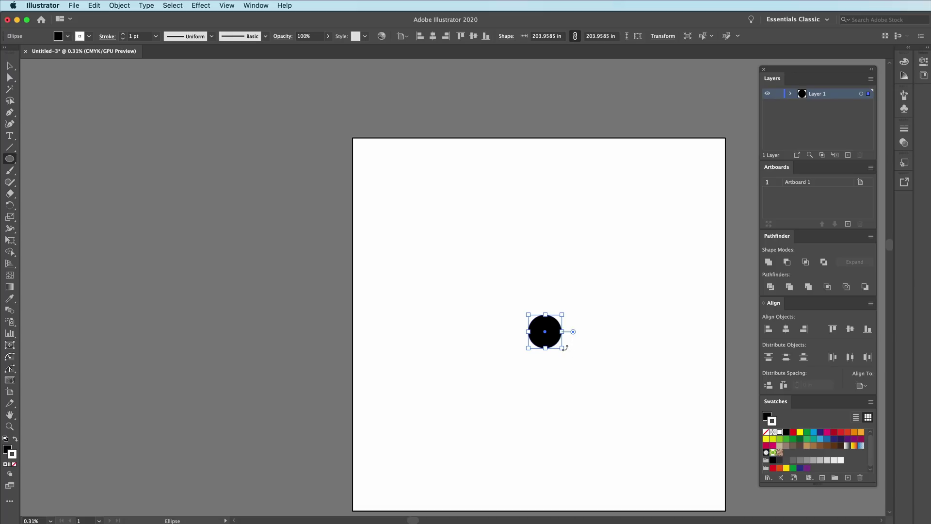
key("v")
left_click(555, 376)
Step: Zoom out from 6.34% to 2.11% so the whole giant black circle is visible
key("super+1")
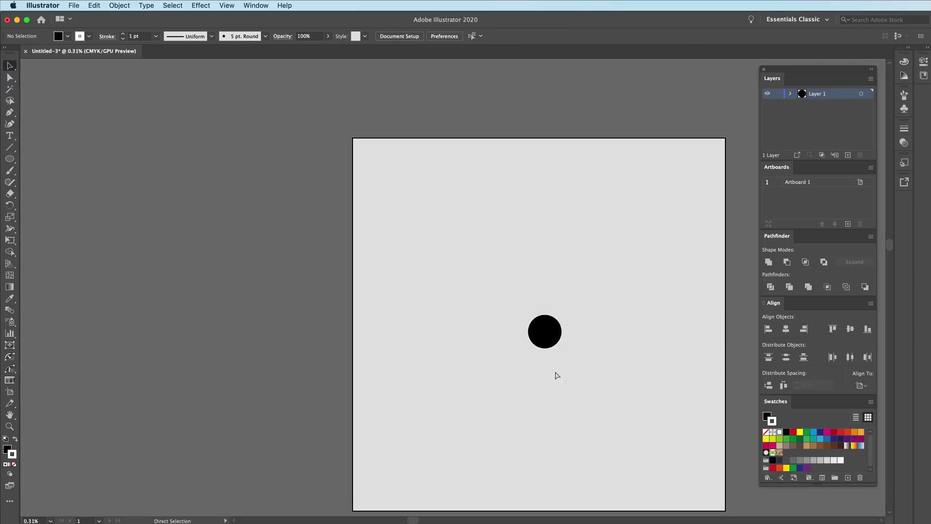
key("z")
left_click(536, 370)
left_click_drag(483, 362, 379, 333)
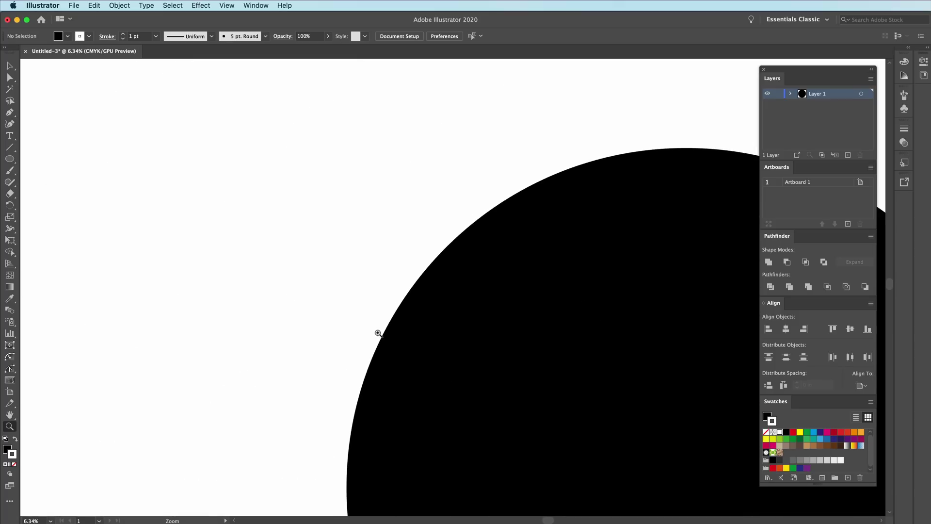
left_click_drag(525, 359, 345, 314)
right_click(434, 324)
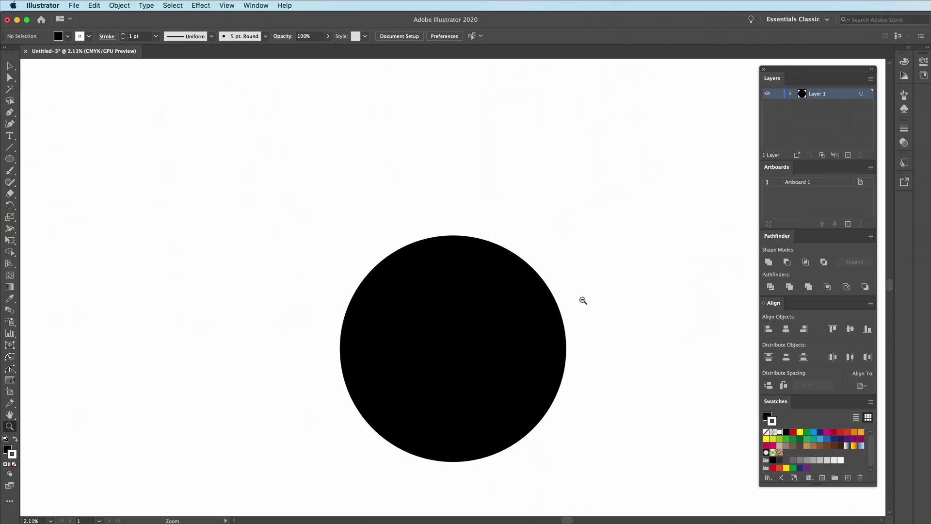
right_click(582, 302)
left_click(580, 285)
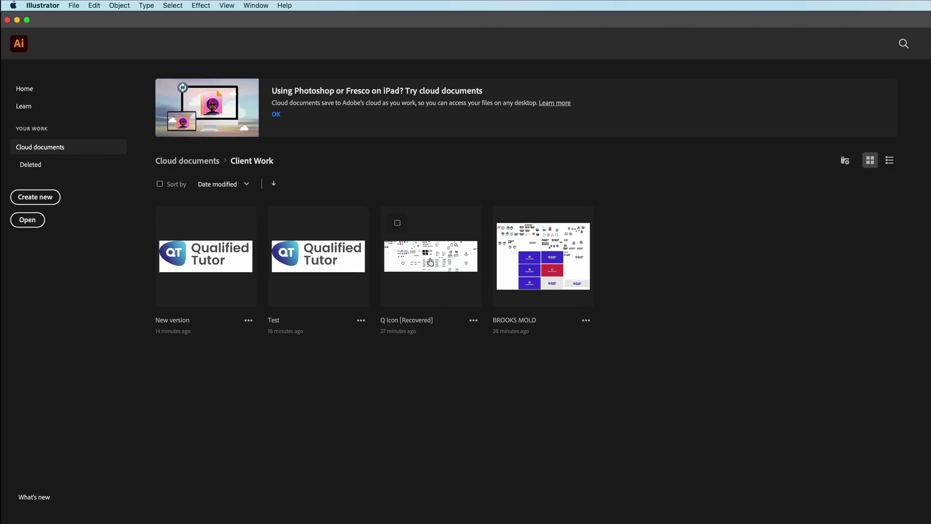
Step: Open the Q Icon logo document and save it to Client Work cloud documents as 'New version'
left_click(429, 260)
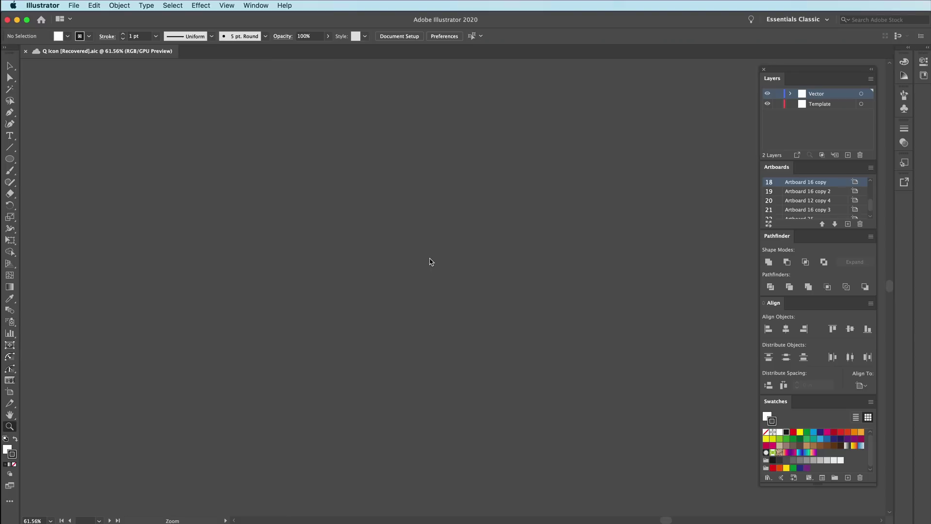
left_click(29, 228)
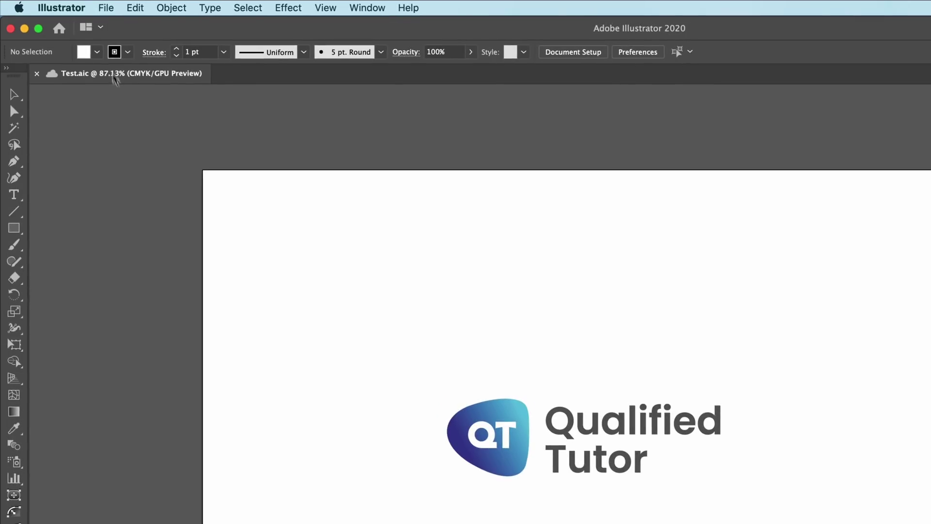
left_click(74, 9)
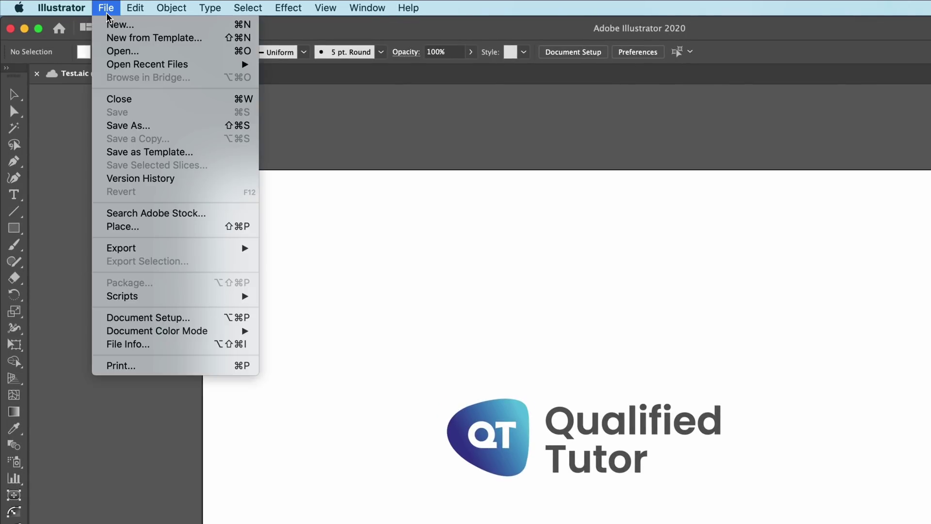
left_click(132, 126)
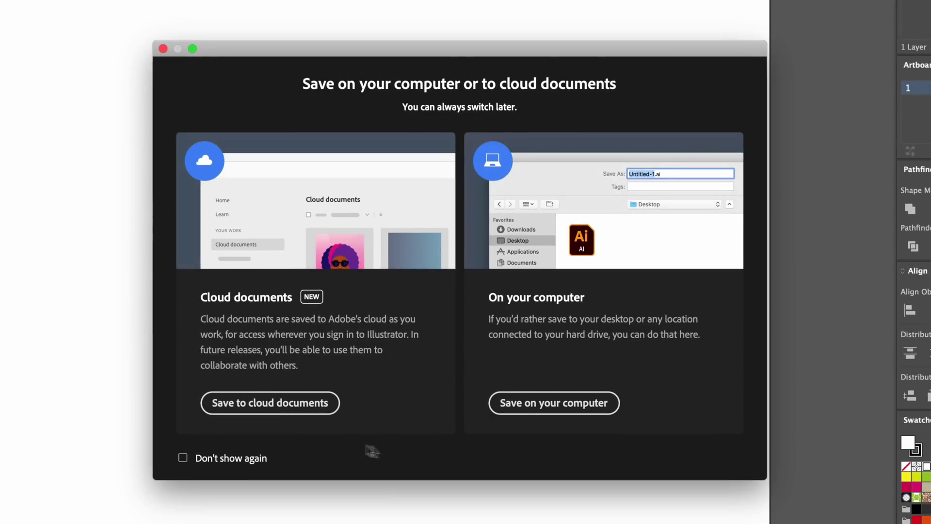
left_click(311, 402)
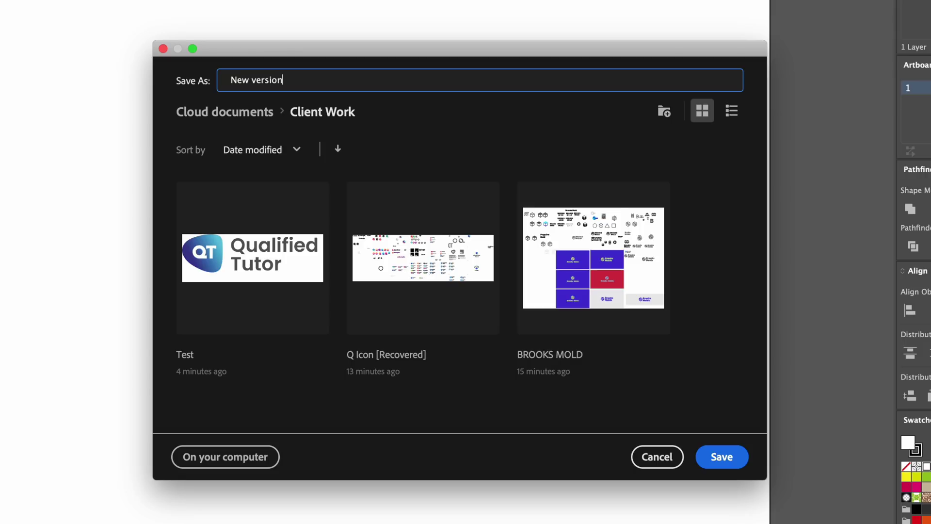
left_click(722, 457)
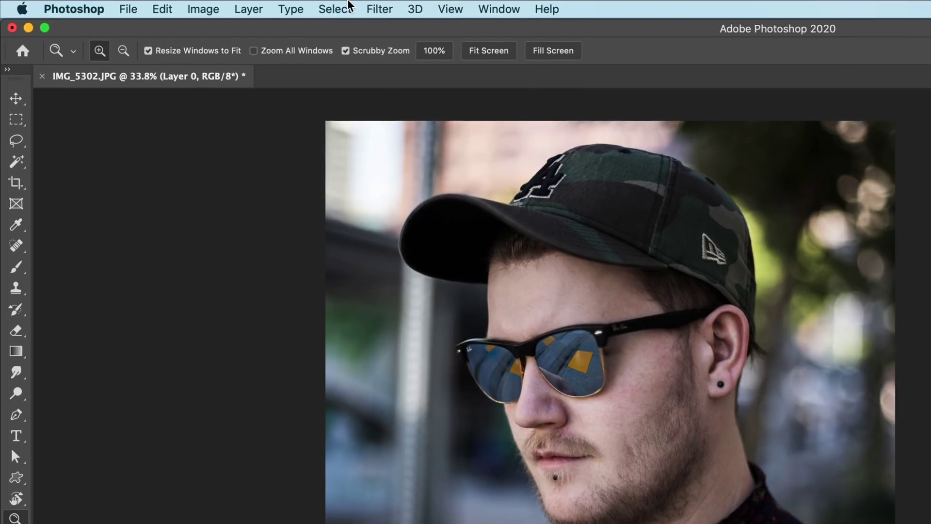
Step: Open the Select menu on the IMG_5302.JPG portrait
left_click(345, 10)
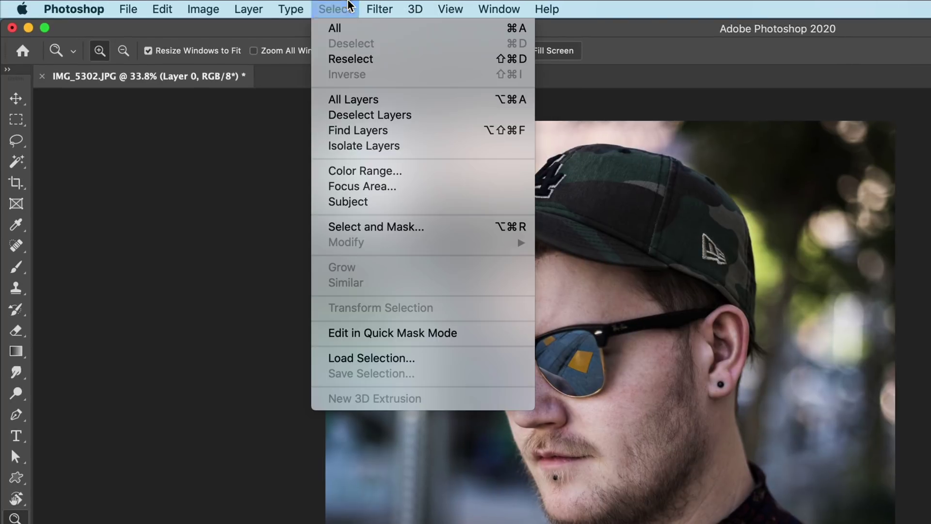
Step: Select the man with Select Subject, open Select and Mask, and zoom to 66.7% on his face
left_click(387, 204)
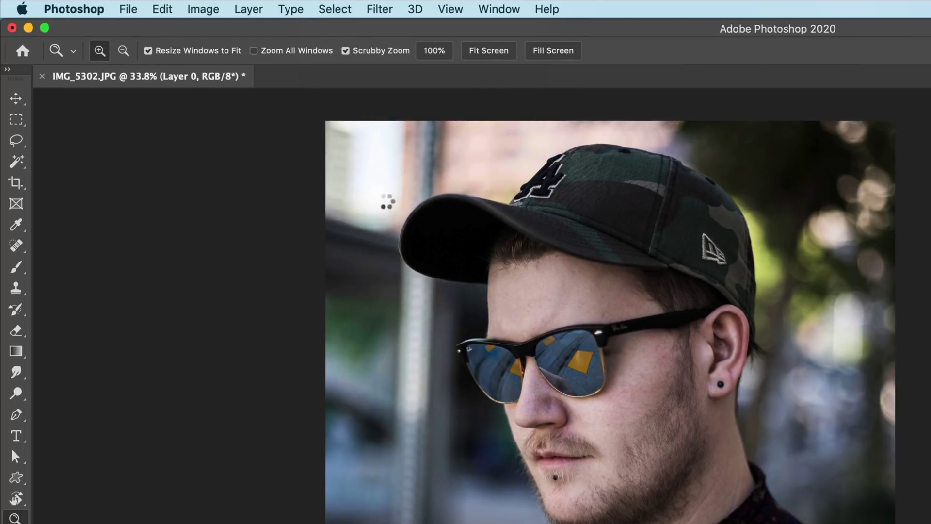
left_click(335, 8)
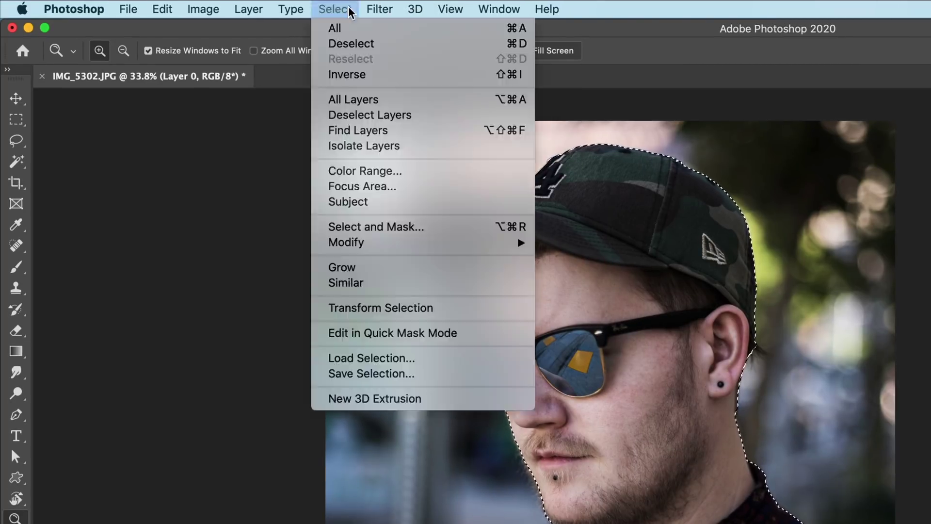
left_click(400, 226)
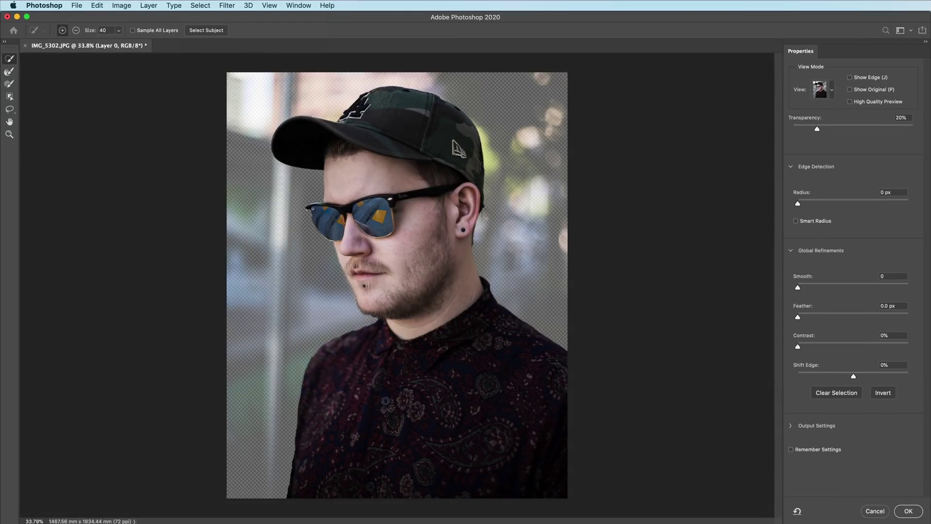
key("super+plus")
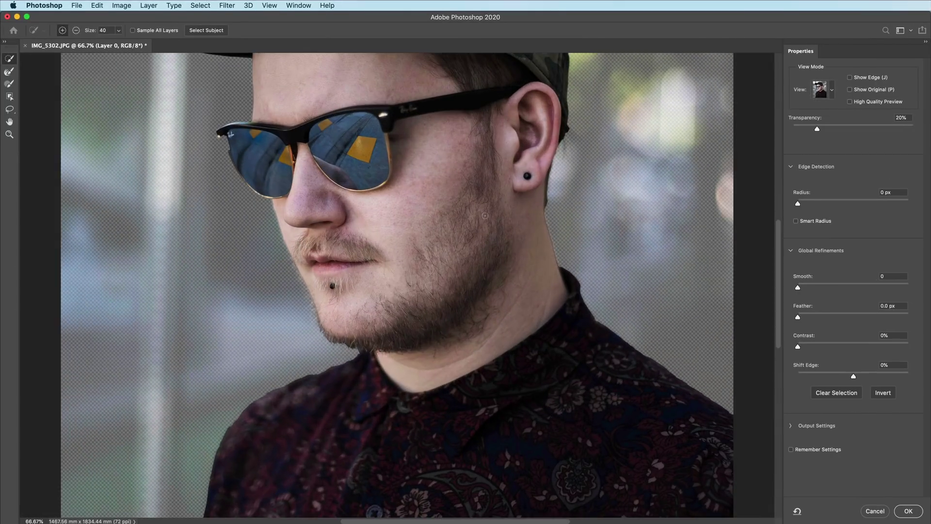
left_click_drag(508, 196, 469, 304)
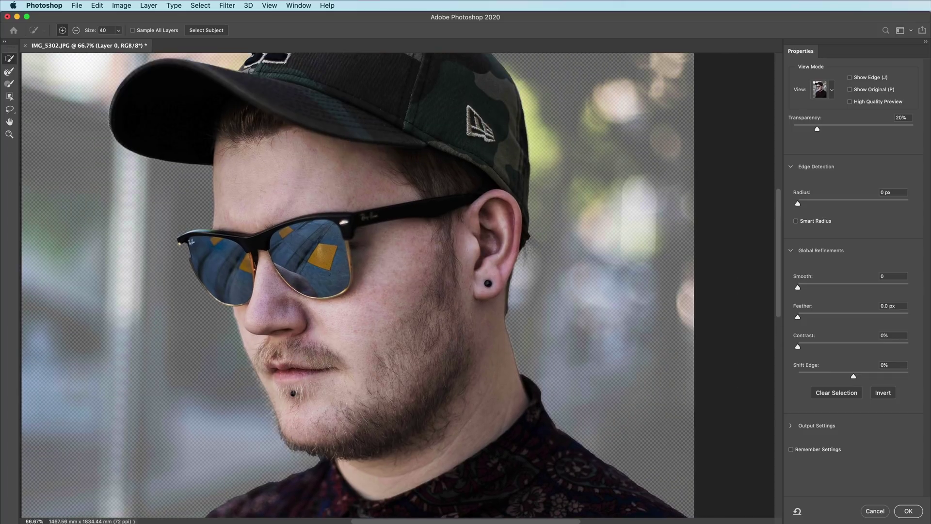
left_click_drag(338, 450, 370, 423)
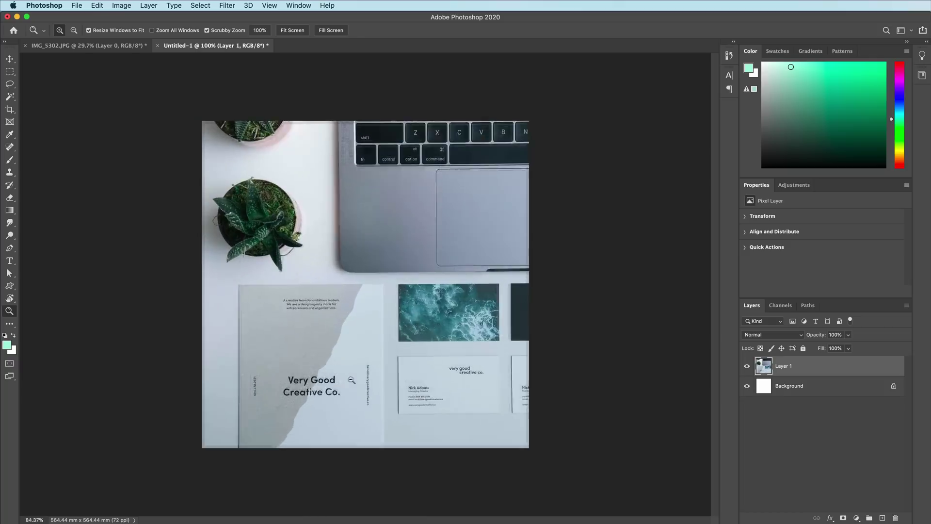
Step: Marquee-select the Very Good Creative Co. lettering and run Match Font on it
left_click_drag(339, 406, 351, 405)
left_click_drag(419, 367, 447, 301)
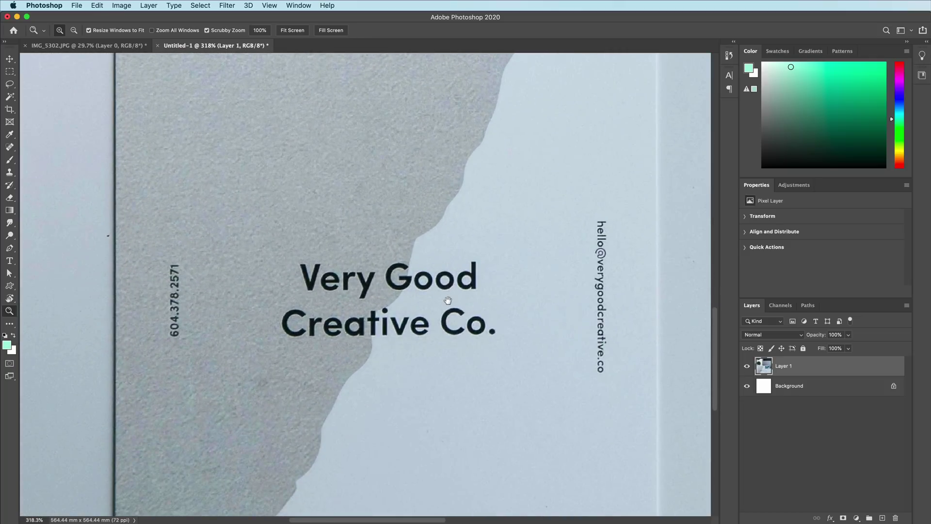
key("m")
left_click_drag(247, 239, 510, 356)
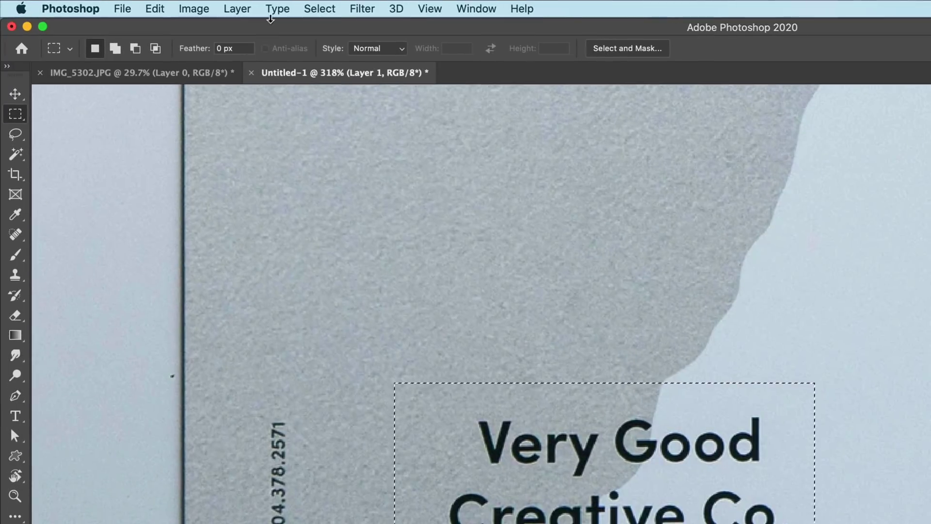
left_click(171, 8)
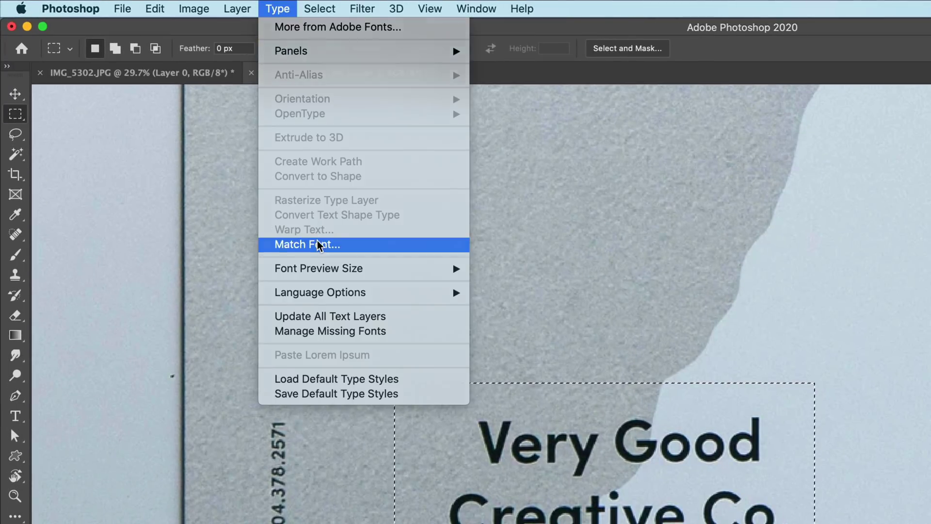
left_click(333, 244)
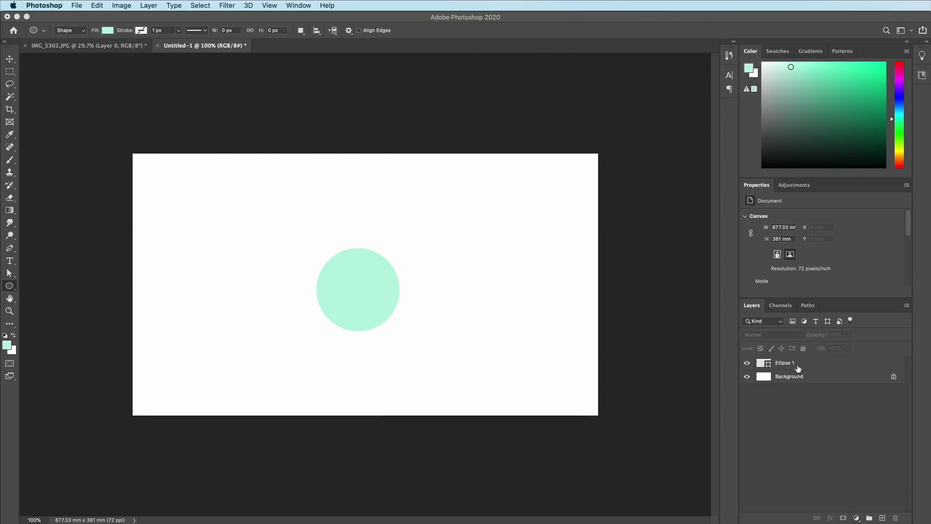
Step: Change the Ellipse 1 circle's fill from mint green to the first blue Water pattern
left_click(798, 367)
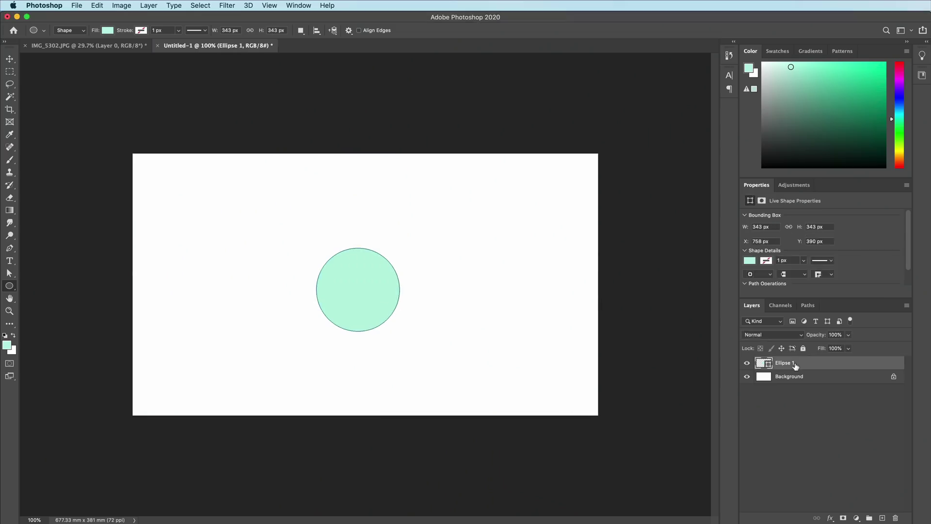
left_click(673, 148)
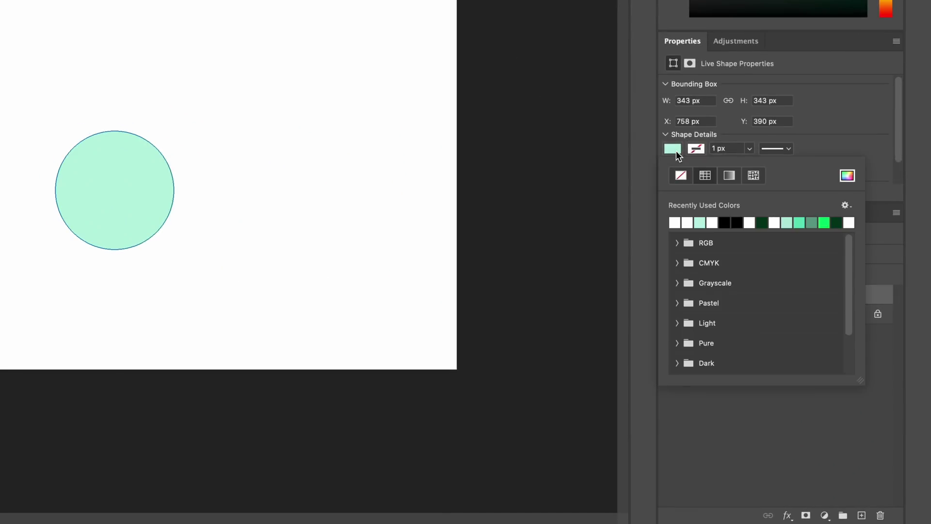
left_click(759, 175)
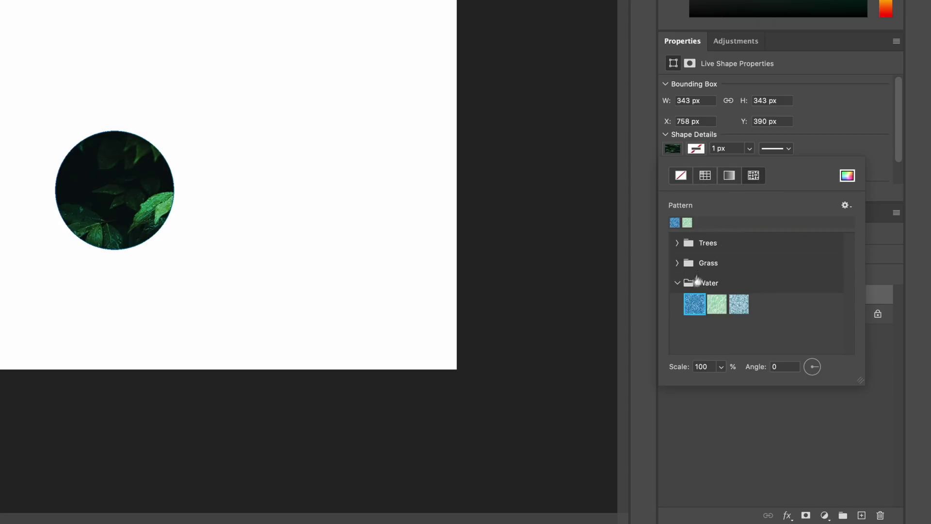
left_click(691, 308)
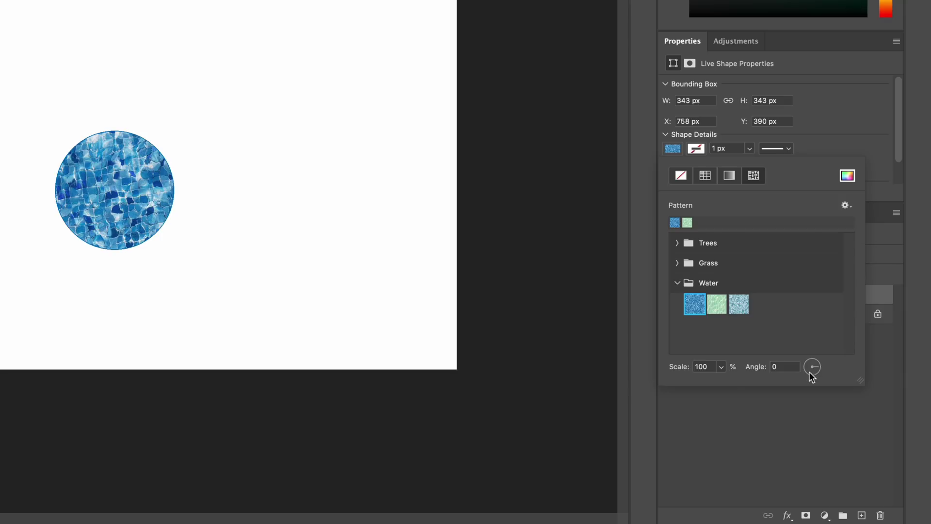